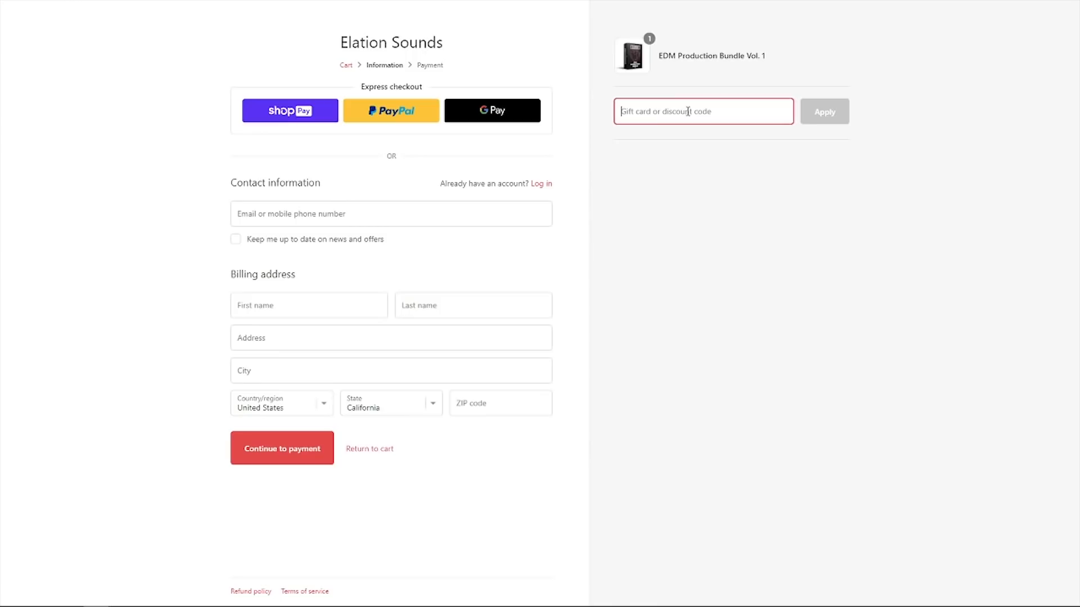
# - Enter a discount code for the EDM Production Bundle Vol. 1 order on the Elation Sounds checkout page
pyautogui.write('YOU')
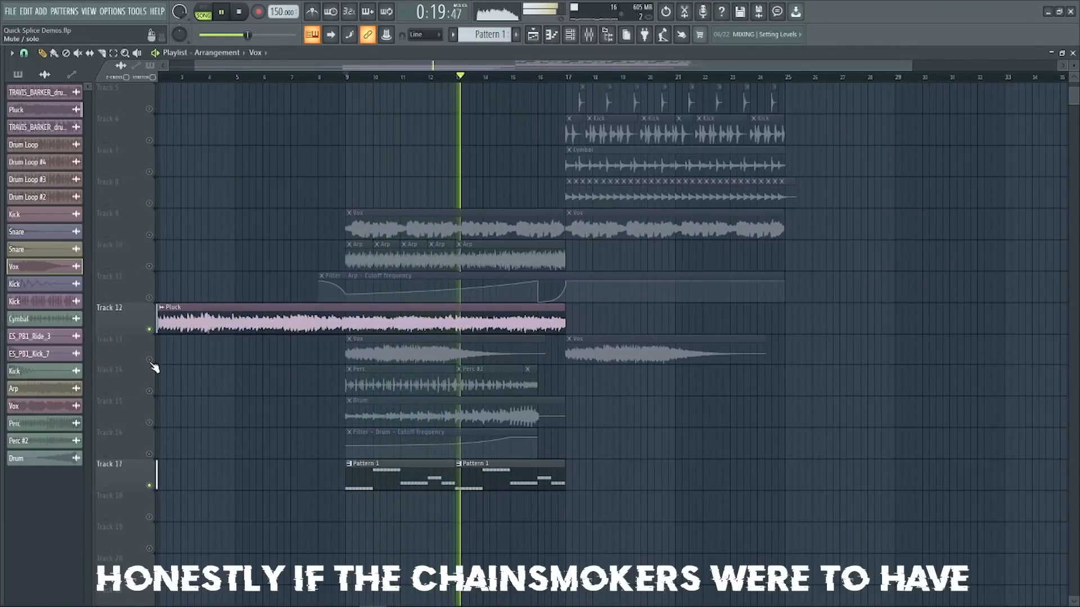
pyautogui.click(162, 307)
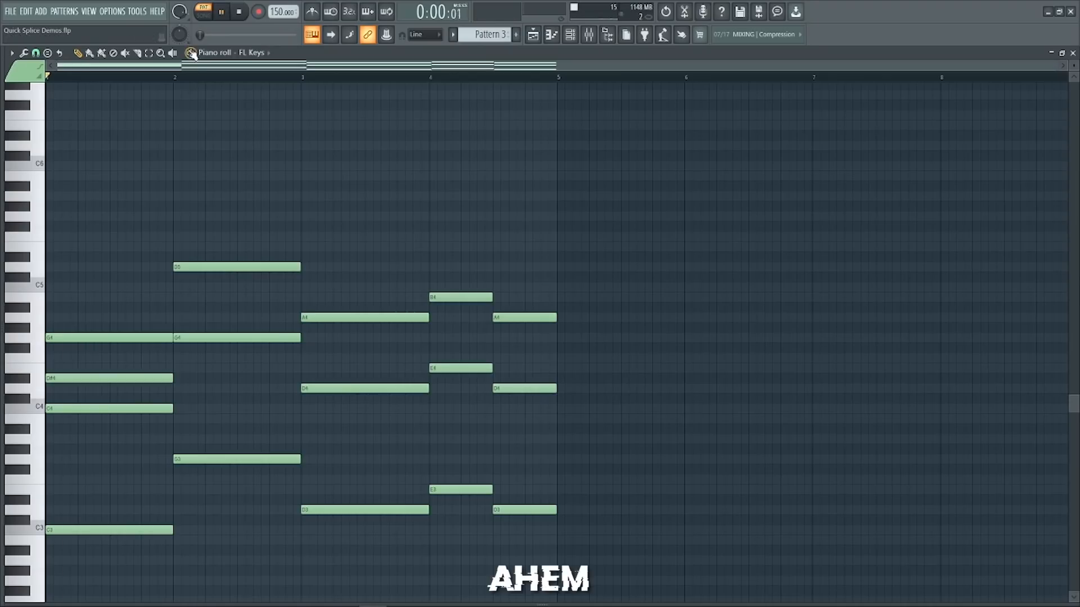
# - Raise the first chord's D#4 note to E4, add B4 to the bar 2 chord and F#4 to the bar 3 chord
pyautogui.moveTo(148, 379); pyautogui.dragTo(147, 368)
pyautogui.press('space')
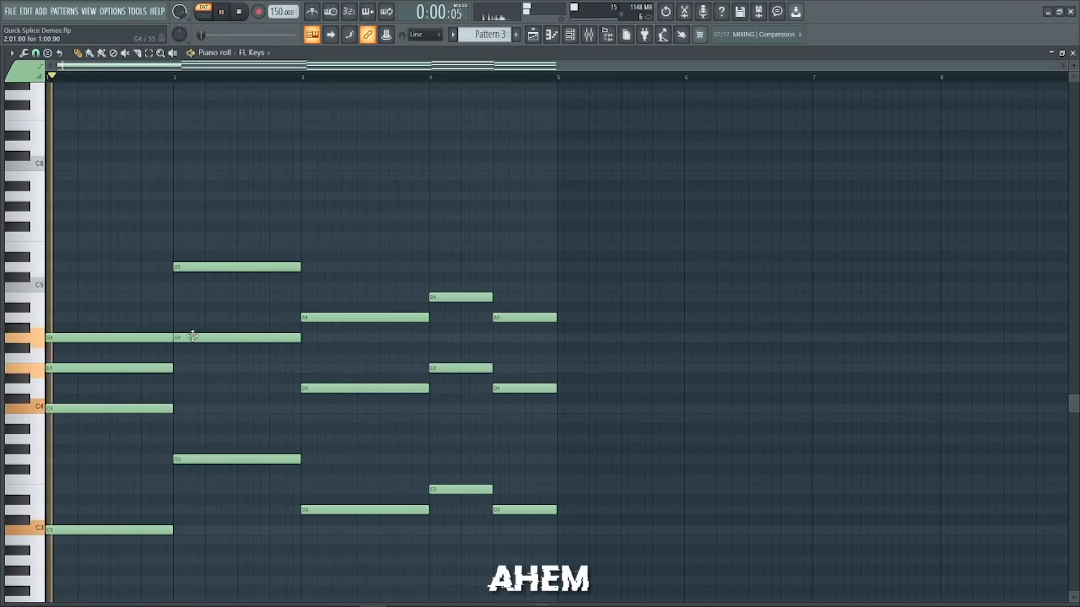
pyautogui.click(180, 298)
pyautogui.press('space')
pyautogui.click(305, 347)
pyautogui.press('space')
pyautogui.click(302, 77)
pyautogui.press('space')
# - Add a G4 note to the bar 4 chord and an F#4 note to the last chord, checking the playback
pyautogui.moveTo(441, 328)
pyautogui.mouseDown()
pyautogui.moveTo(463, 348)
pyautogui.moveTo(458, 319)
pyautogui.moveTo(445, 338)
pyautogui.mouseUp()
pyautogui.click(498, 348)
pyautogui.press('space')
pyautogui.press('space')
pyautogui.press('space')
pyautogui.press('space')
pyautogui.press('space')
pyautogui.press('space')
pyautogui.press('space')
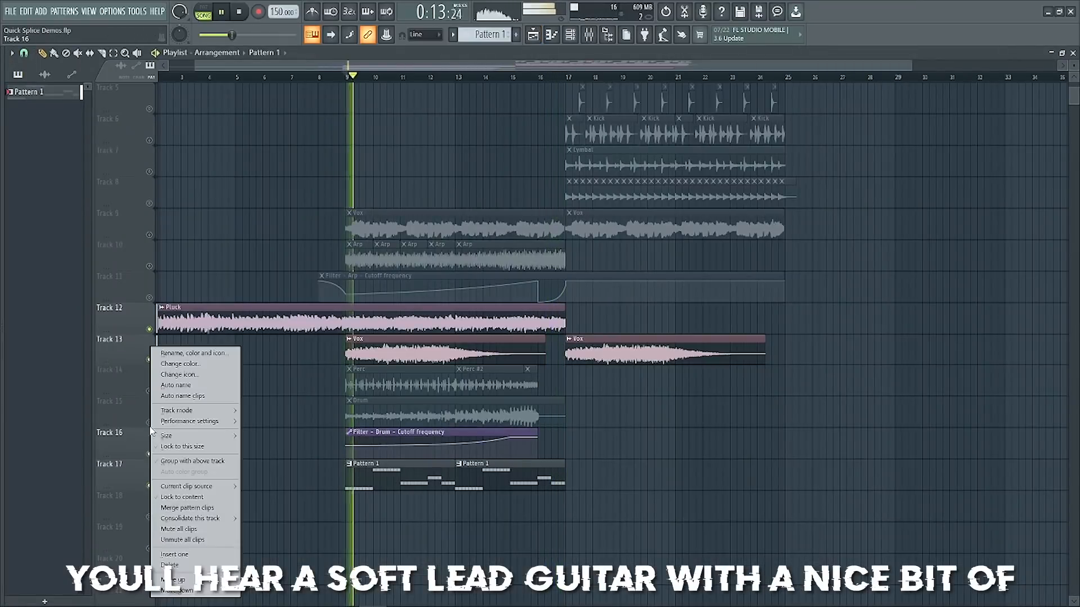
pyautogui.click(150, 429)
pyautogui.scroll(3, 236, 426)
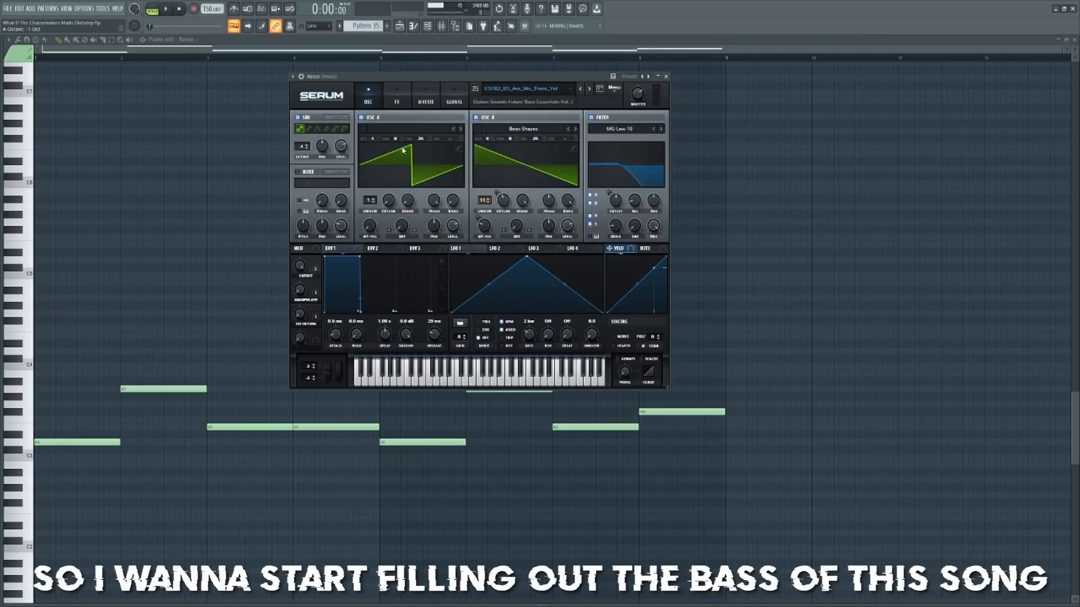
# - Open the Serum bass's effects and toggle the compressor's multiband mode
pyautogui.click(397, 100)
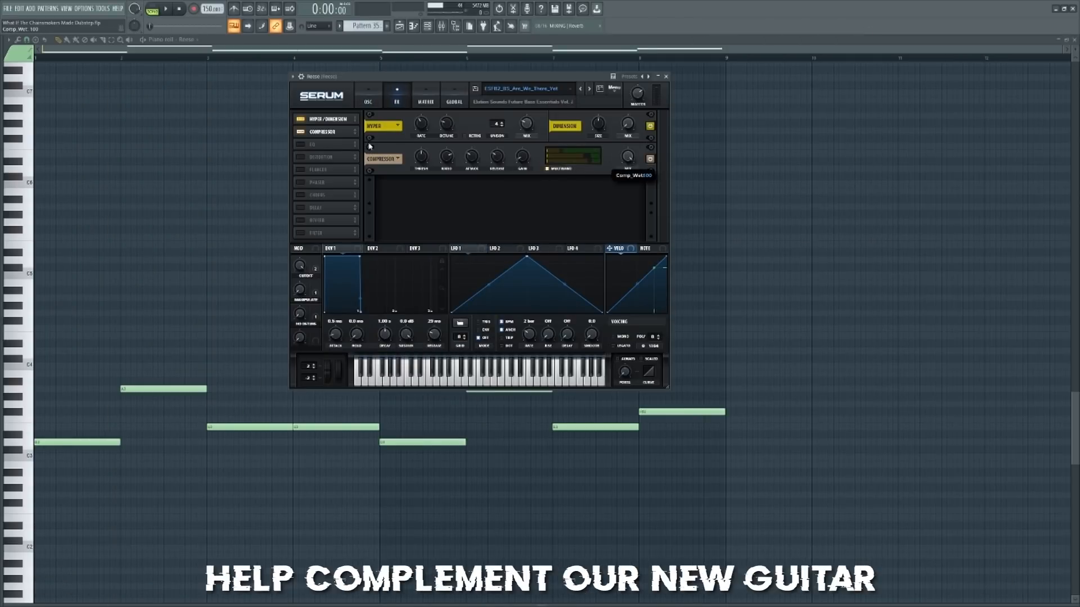
pyautogui.click(547, 169)
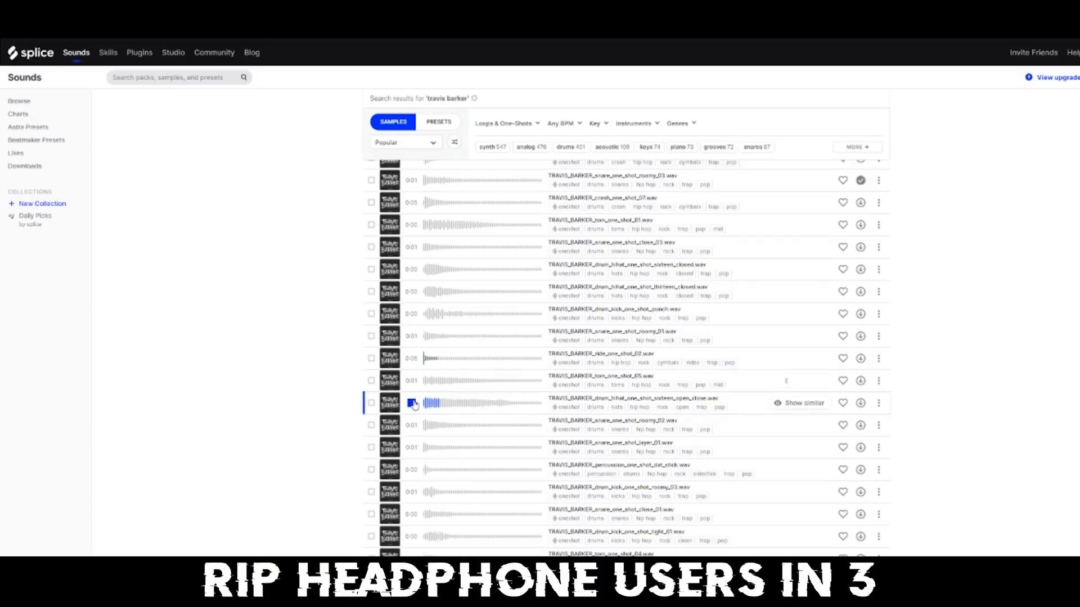
# - Preview the sample TRAVIS_BARKER_drum_kick_one_shot_roomy_03.wav on Splice
pyautogui.click(413, 492)
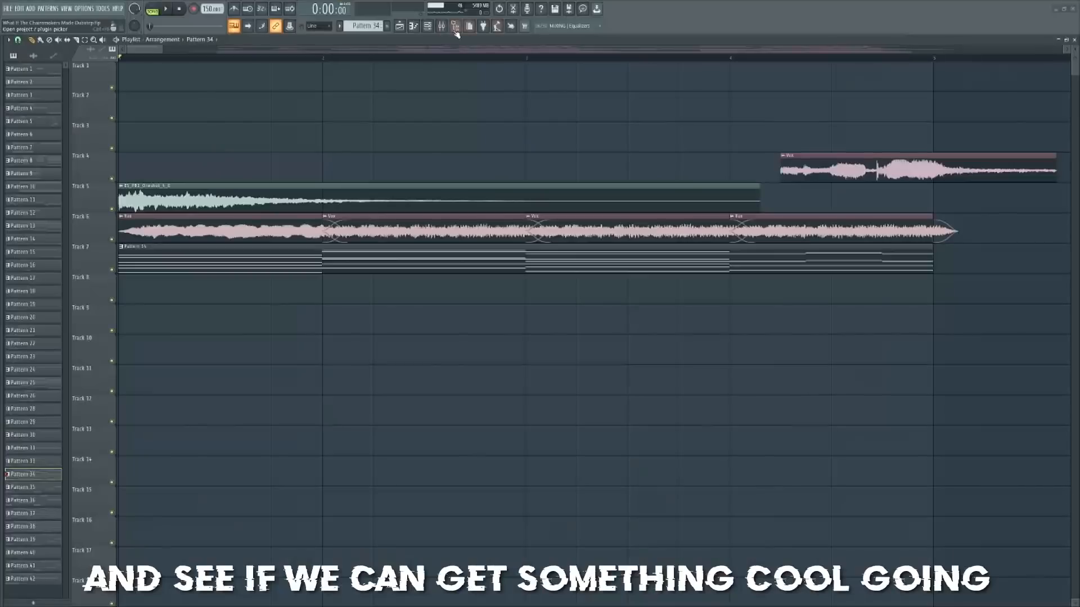
# - Switch to FL Studio and play the playlist from the start
pyautogui.click(168, 10)
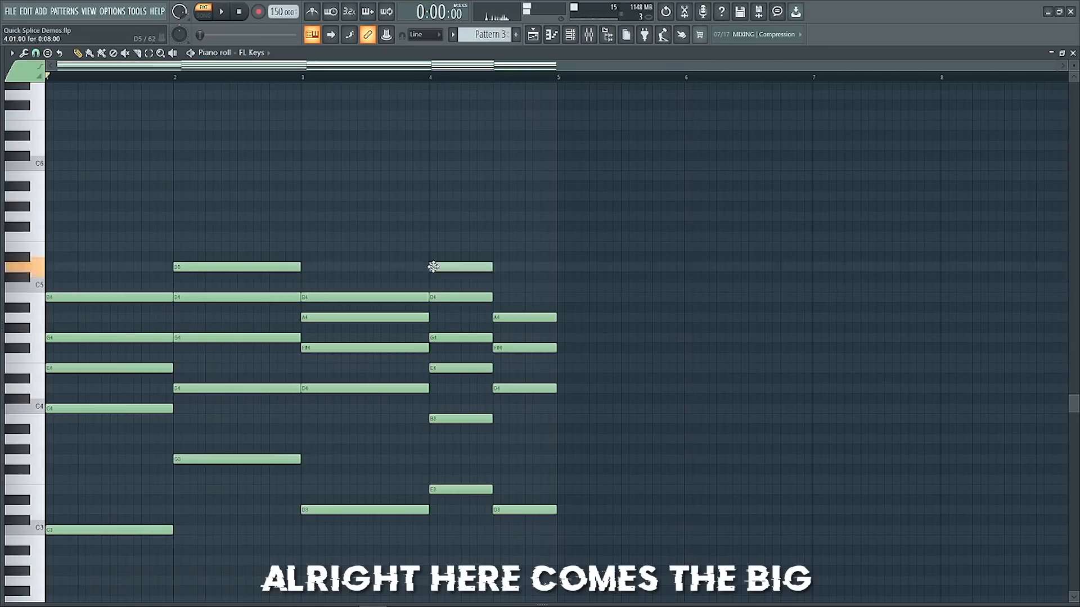
# - Top the last chord with a D5 note and raise the bar 4 chord's top note to F#5, checking the playback
pyautogui.click(523, 277)
pyautogui.press('space')
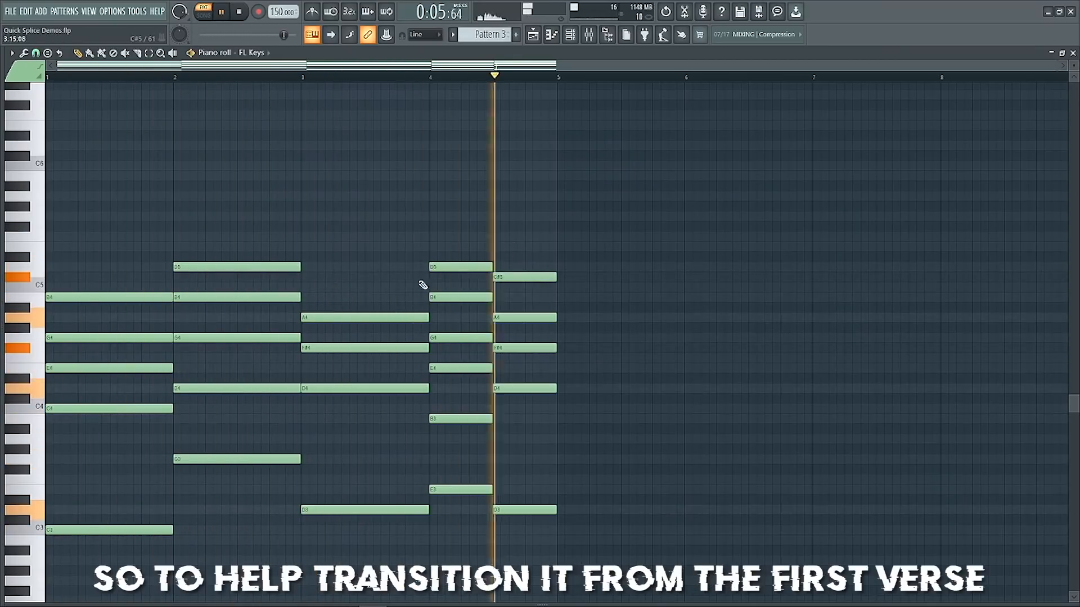
pyautogui.press('space')
pyautogui.moveTo(462, 266); pyautogui.dragTo(463, 246)
pyautogui.press('space')
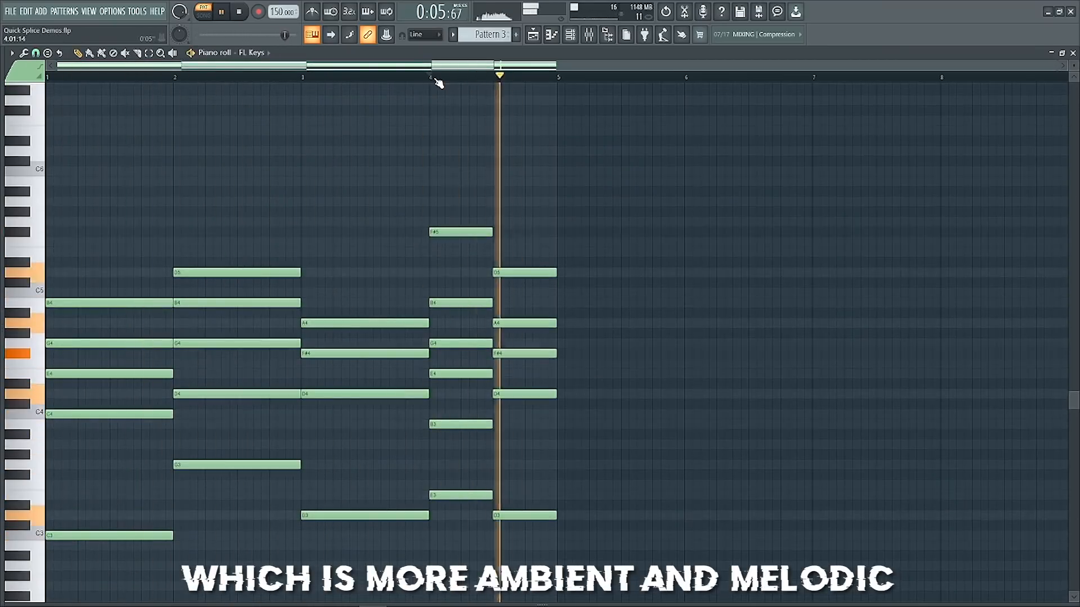
pyautogui.press('space')
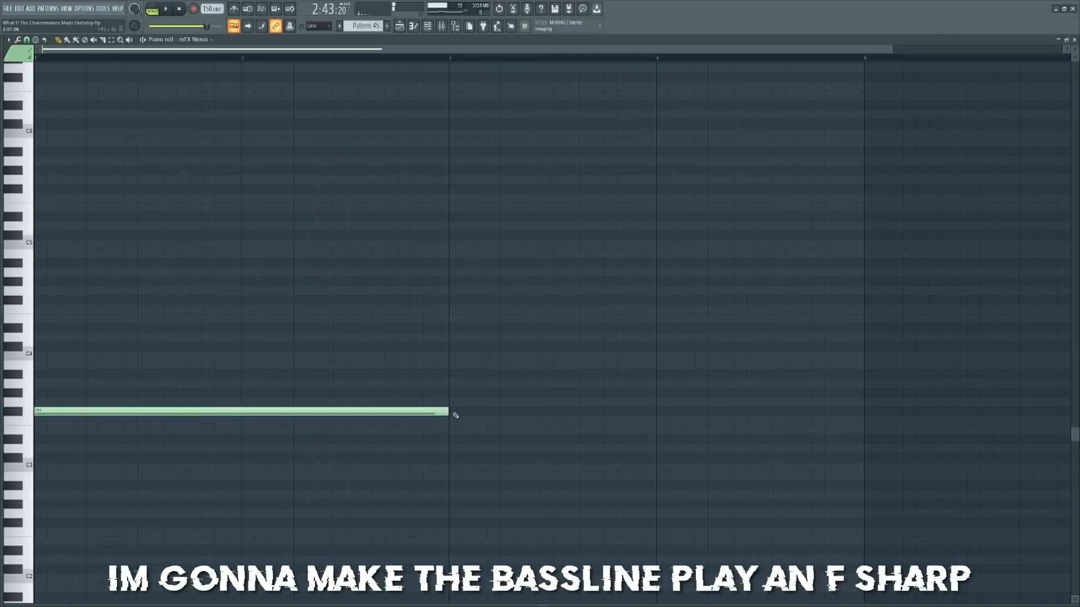
# - Extend the F#3 bassline with further two-bar F#3 notes at bars 3 and 5
pyautogui.click(455, 414)
pyautogui.click(870, 412)
pyautogui.scroll(-3, 735, 58)
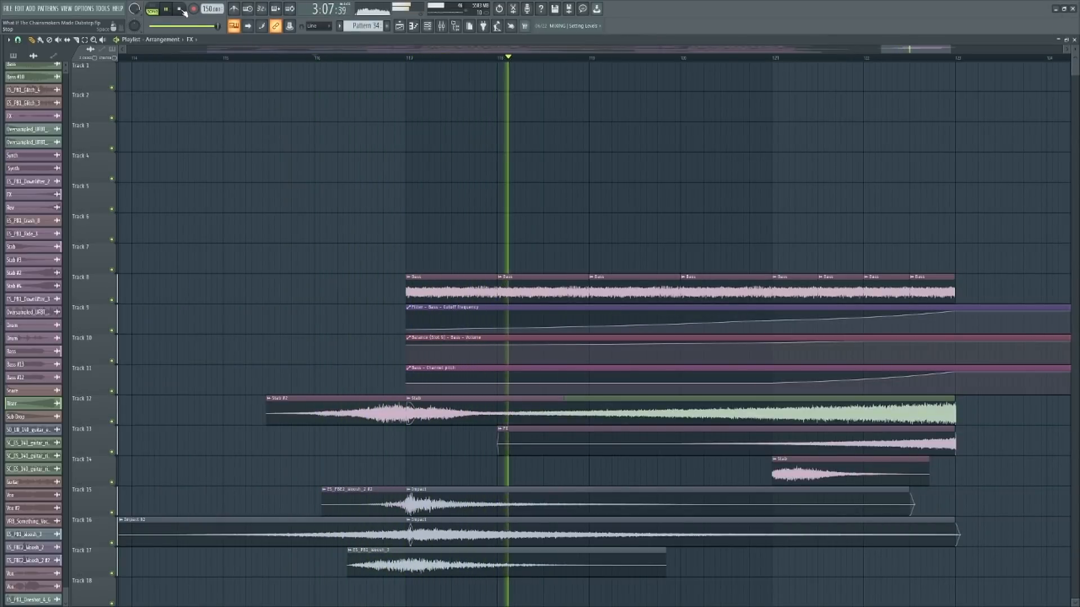
# - Place Pattern 14 on Track 4 starting with the first kick, copy it directly after itself and trim the copy to two bars
pyautogui.moveTo(912, 51); pyautogui.dragTo(920, 51)
pyautogui.scroll(-3, 732, 174)
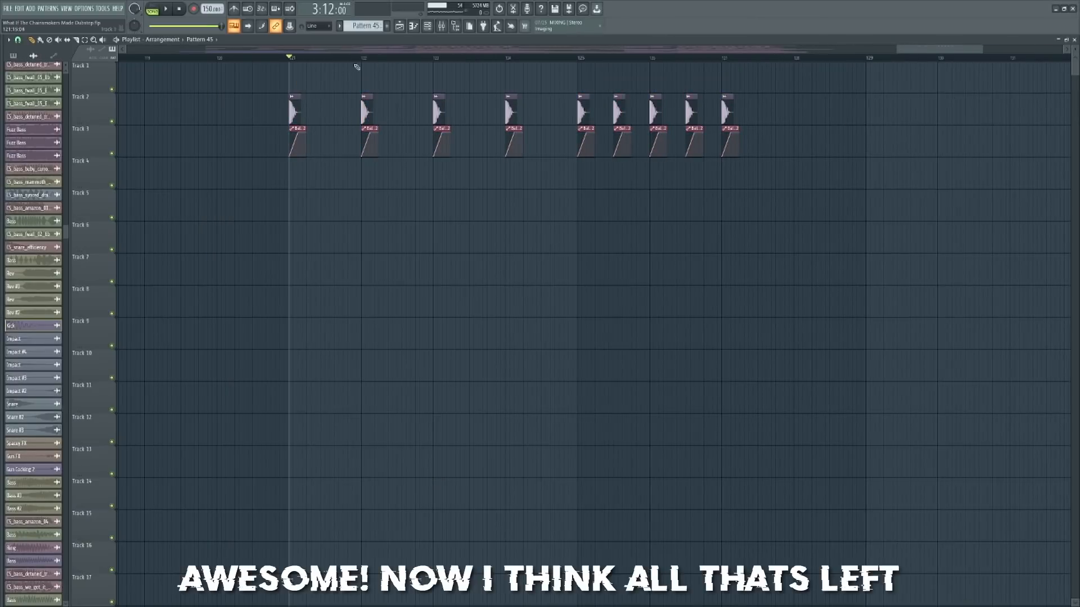
pyautogui.scroll(2, 759, 65)
pyautogui.click(252, 178)
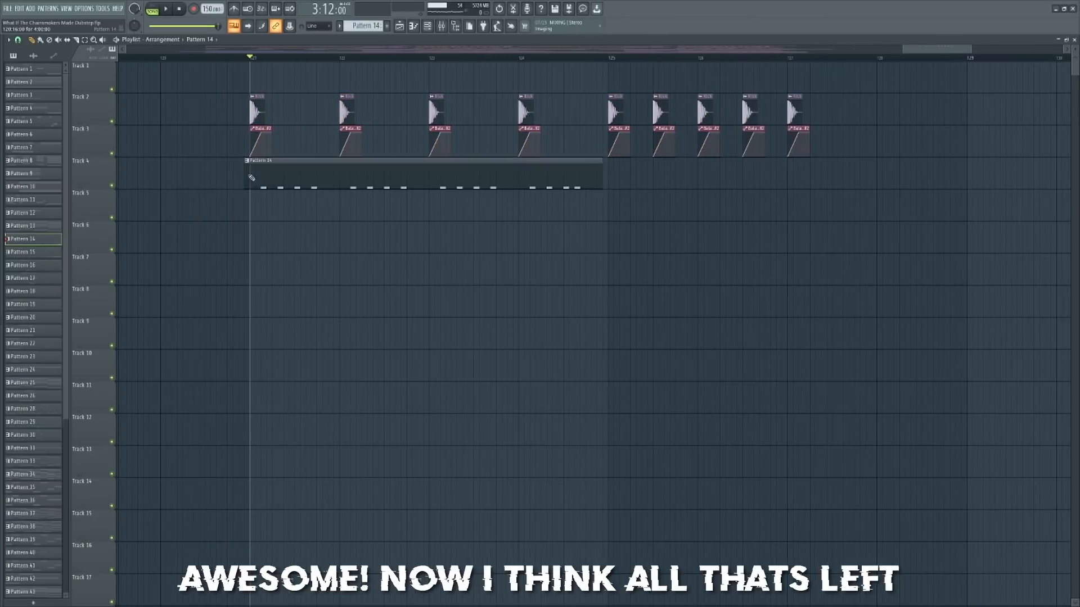
pyautogui.moveTo(251, 178); pyautogui.dragTo(257, 178)
pyautogui.keyDown('shift'); pyautogui.moveTo(596, 178); pyautogui.dragTo(952, 183); pyautogui.keyUp('shift')
pyautogui.moveTo(917, 186); pyautogui.dragTo(789, 186)
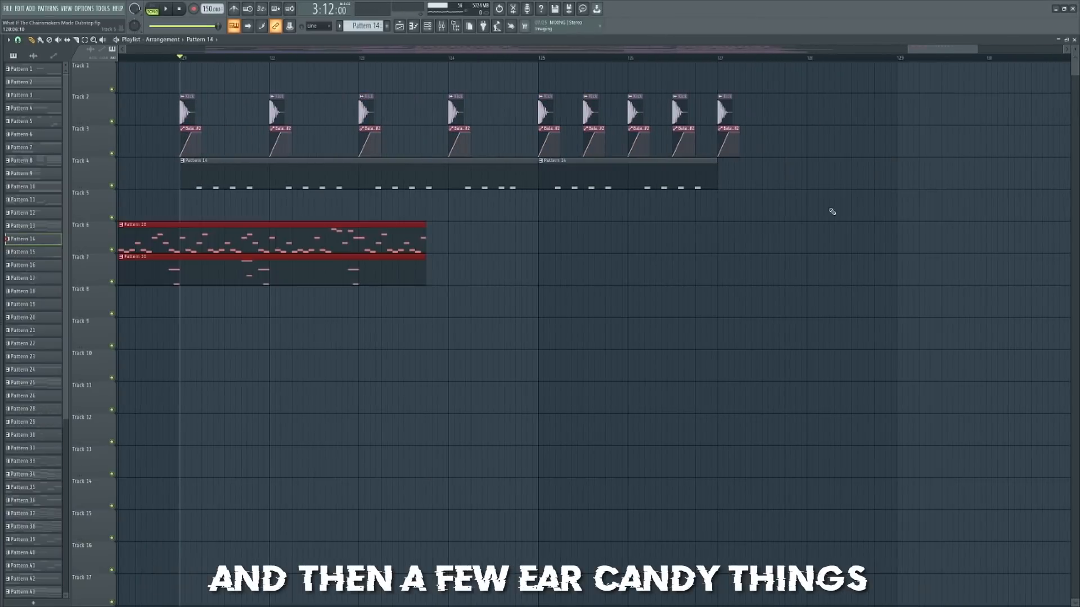
# - Move the Pattern 28 and Pattern 30 clips to Tracks 5 and 6, aligned with the start of Pattern 14
pyautogui.moveTo(347, 231); pyautogui.dragTo(409, 199)
pyautogui.click(546, 210)
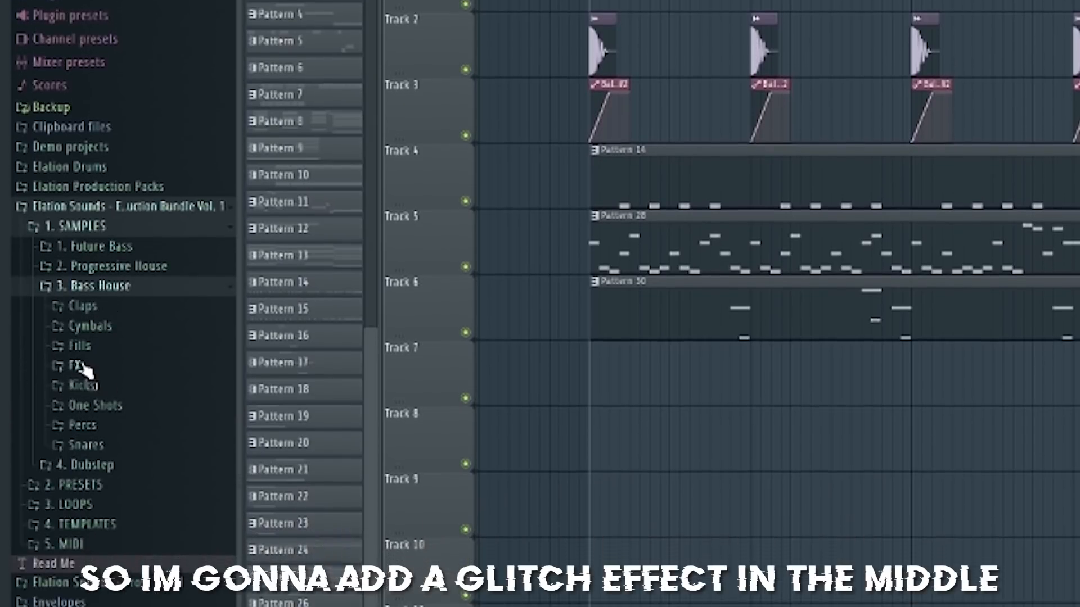
# - Browse the production bundle's Bass House FX samples down to the Foley folder
pyautogui.click(108, 366)
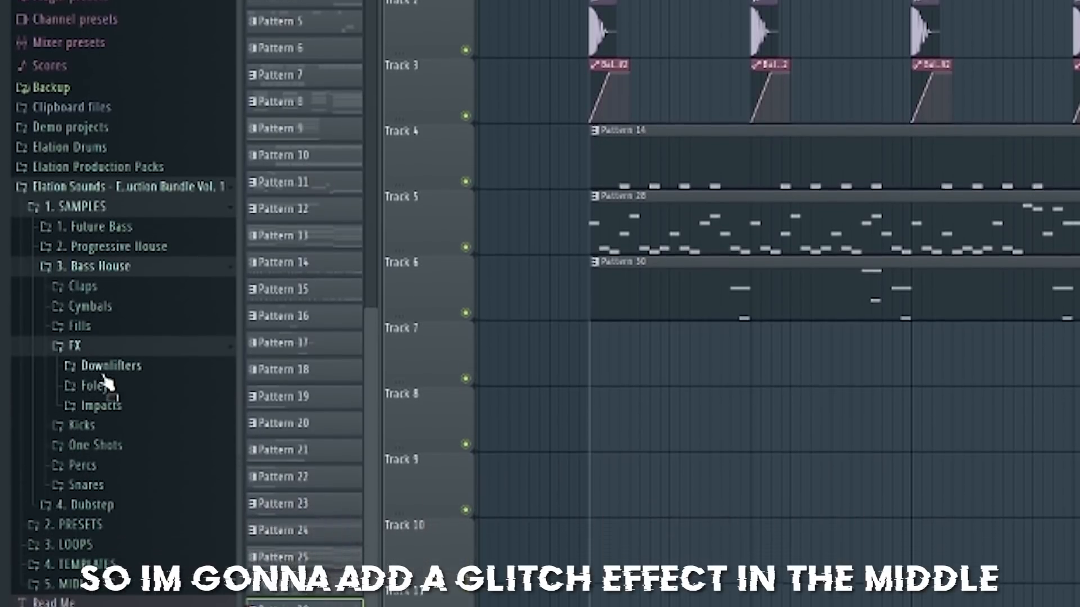
pyautogui.click(104, 386)
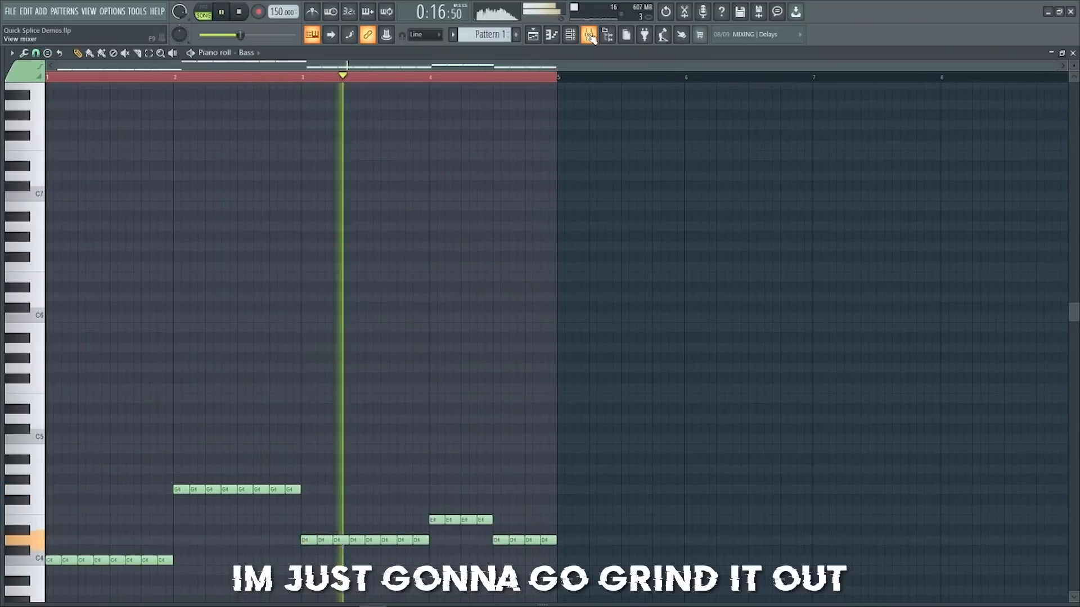
# - Open the mixer and load an effect into slot 10 of the Pluck track
pyautogui.press('F9')
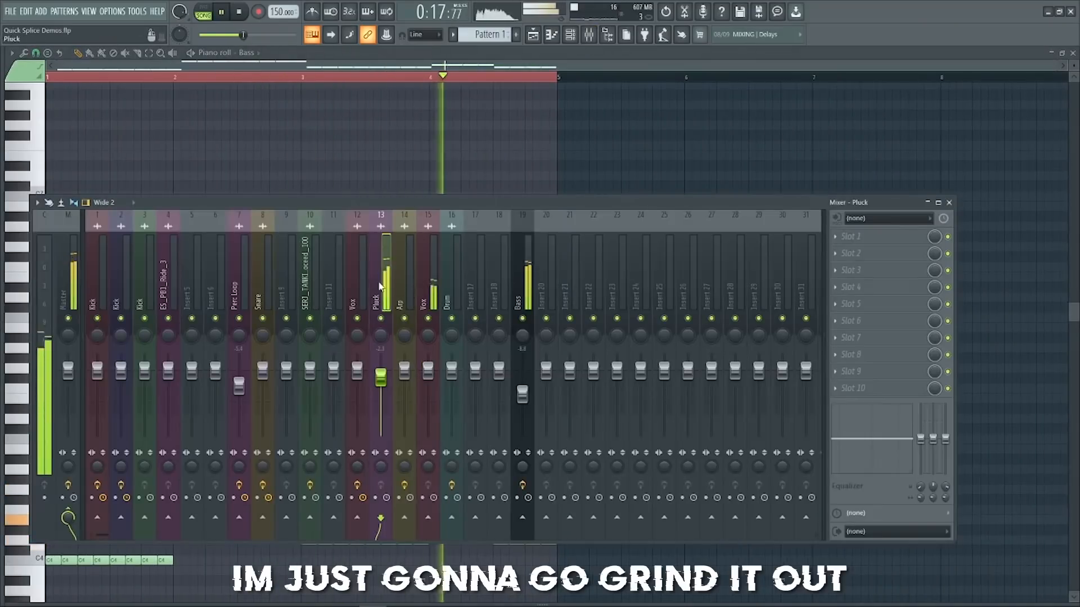
pyautogui.click(877, 388)
pyautogui.click(989, 340)
pyautogui.click(432, 179)
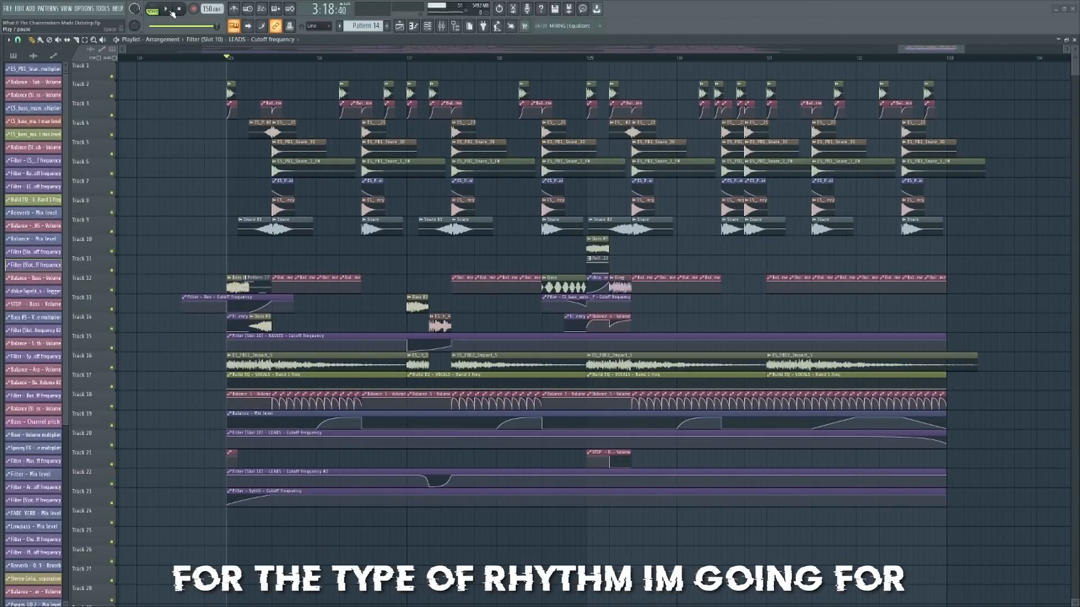
# - Play the drop section to check the drum rhythm
pyautogui.click(169, 10)
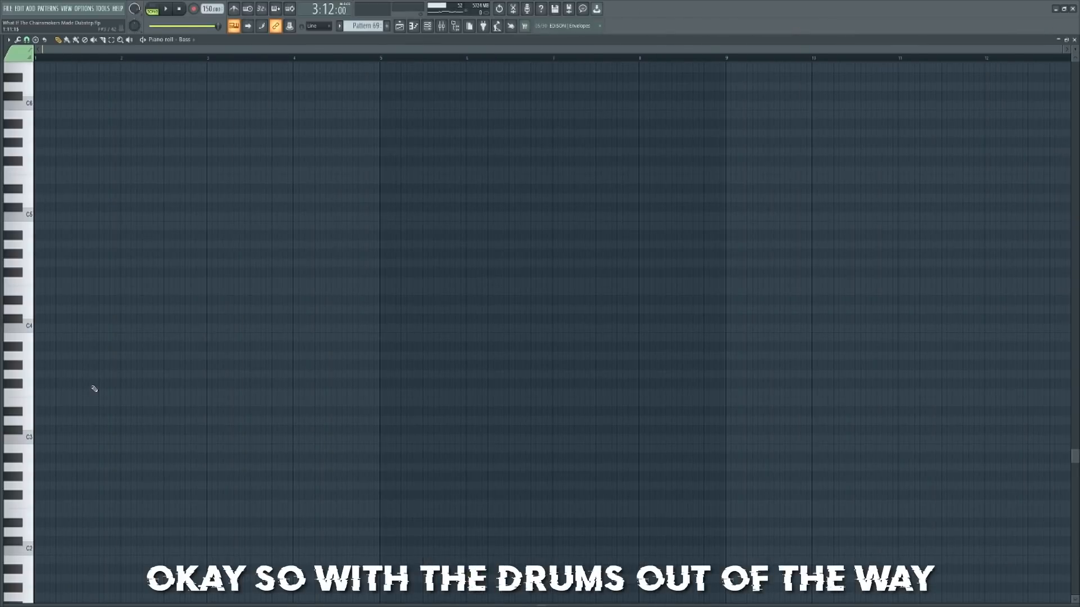
# - Start the bass pattern with a one-bar F#3 note followed by a quarter-bar F#3 and a quarter-bar E3
pyautogui.click(106, 387)
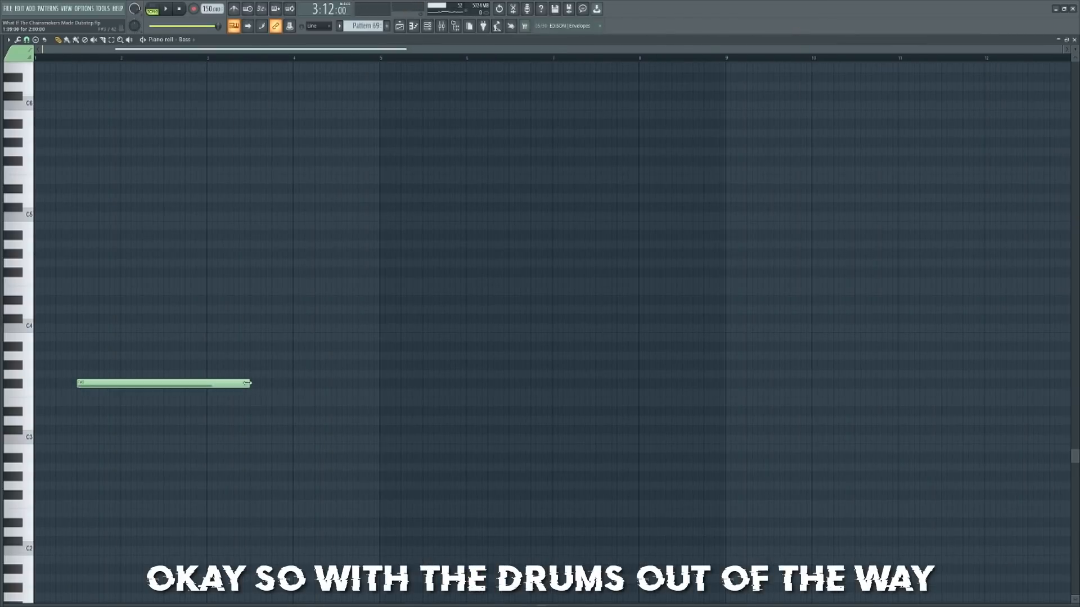
pyautogui.moveTo(248, 383); pyautogui.dragTo(162, 387)
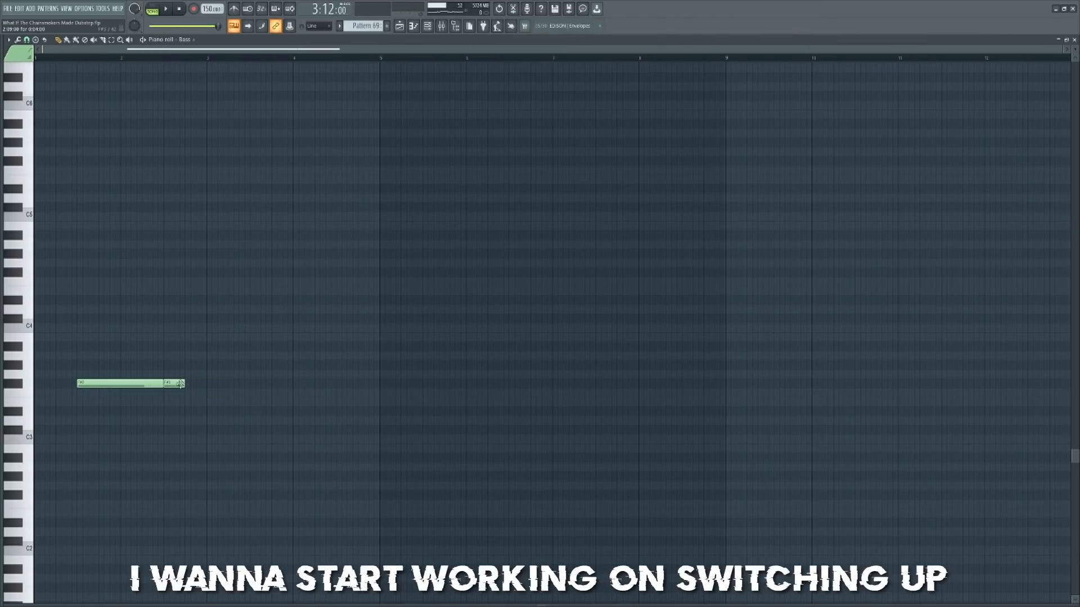
pyautogui.click(187, 403)
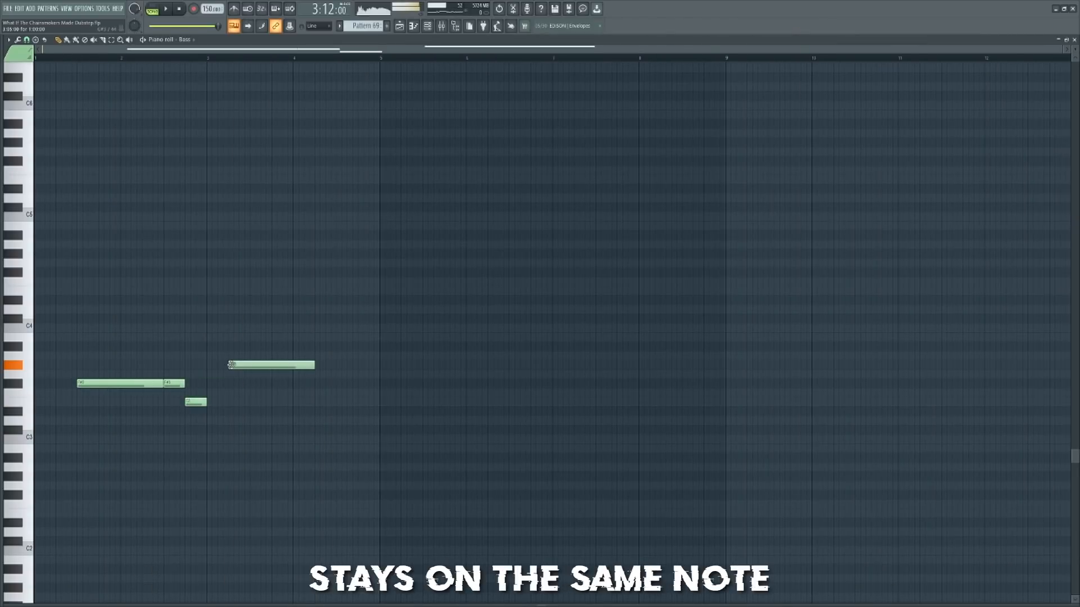
# - Continue the bass pattern with one-bar A3 and F#3 notes and a D3 note at bar 7 stretched to about two bars
pyautogui.moveTo(231, 365); pyautogui.dragTo(253, 351)
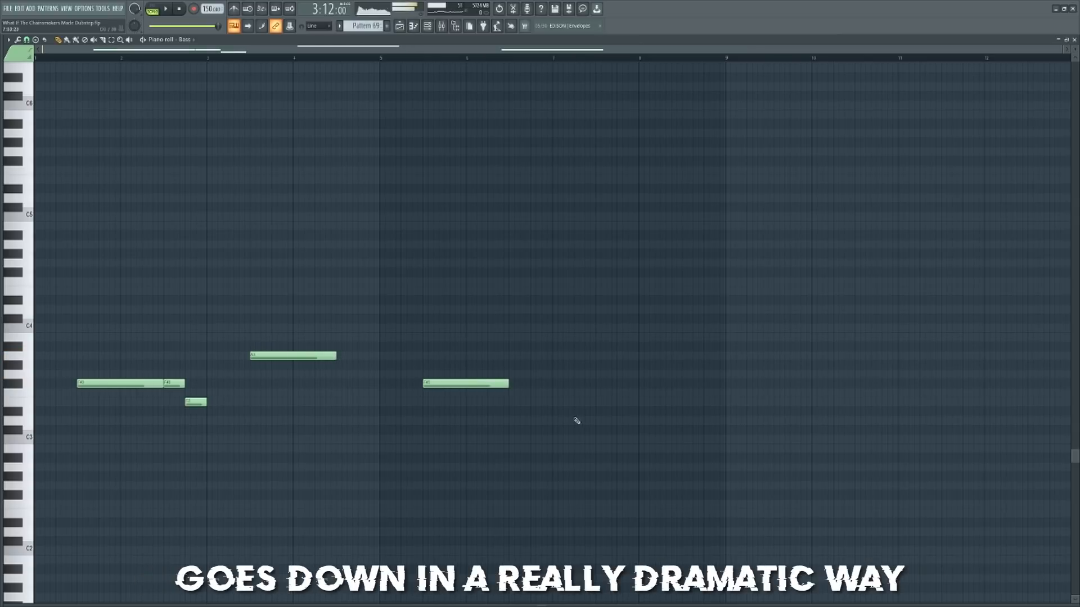
pyautogui.click(554, 420)
pyautogui.moveTo(635, 421); pyautogui.dragTo(719, 426)
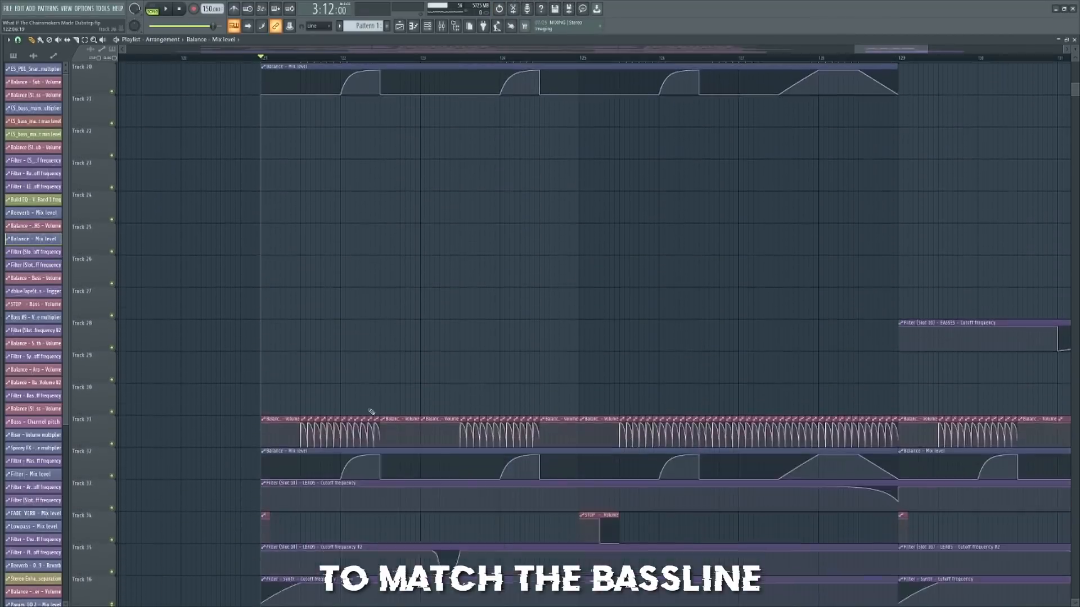
pyautogui.scroll(-4, 196, 139)
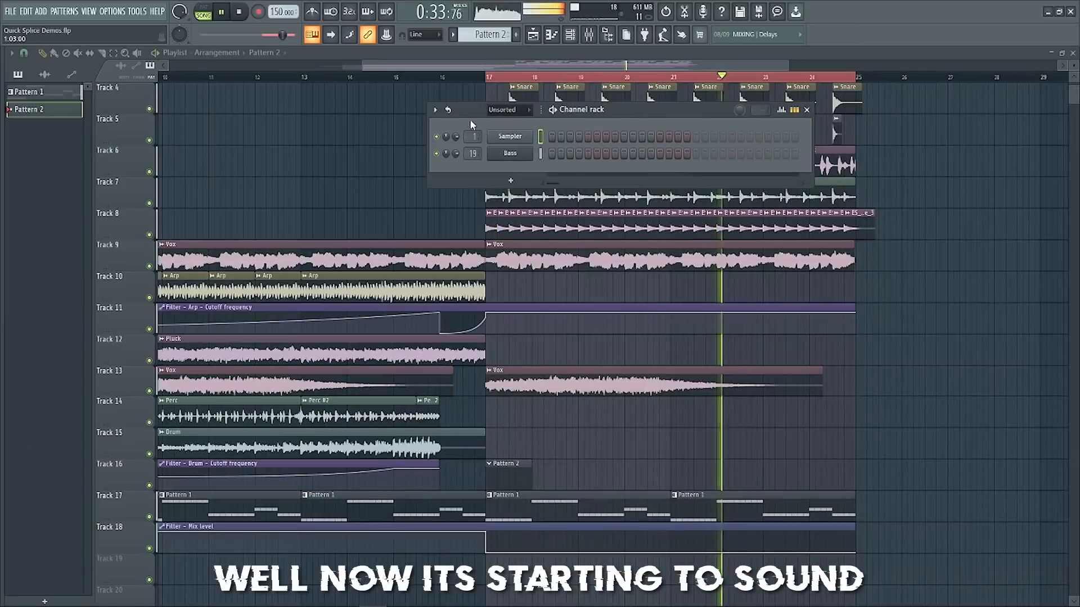
# - Add a reFX Nexus instrument, stop the playback and load a preset from the XP Guitars category
pyautogui.click(41, 11)
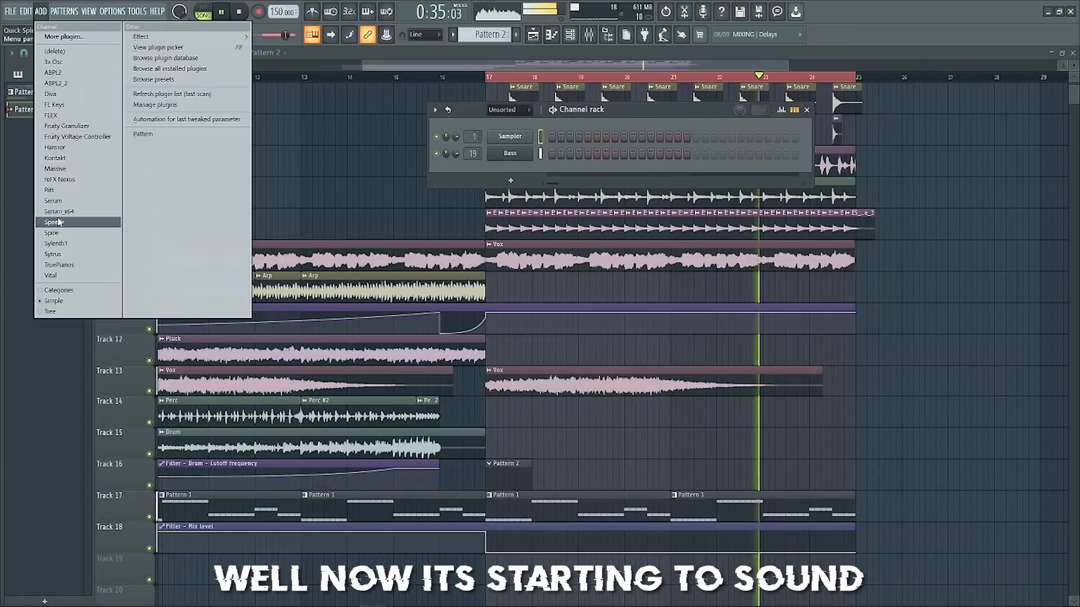
pyautogui.click(66, 182)
pyautogui.press('space')
pyautogui.moveTo(247, 196); pyautogui.dragTo(246, 241)
pyautogui.click(205, 235)
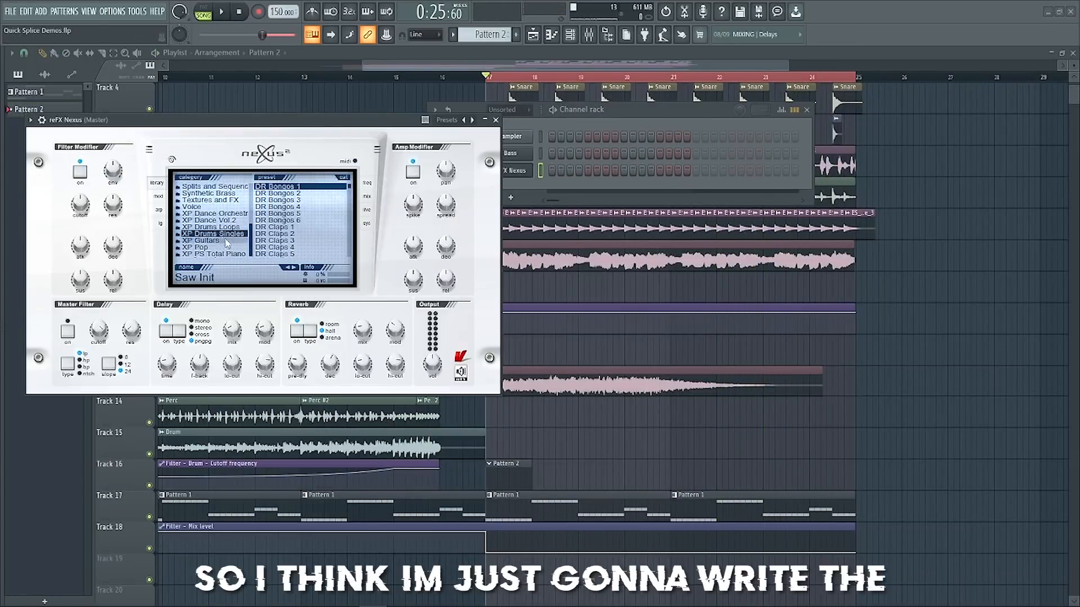
pyautogui.click(202, 241)
pyautogui.click(288, 228)
# - Close the Nexus plugin window and name its channel Bass
pyautogui.moveTo(306, 122); pyautogui.dragTo(346, 118)
pyautogui.click(536, 116)
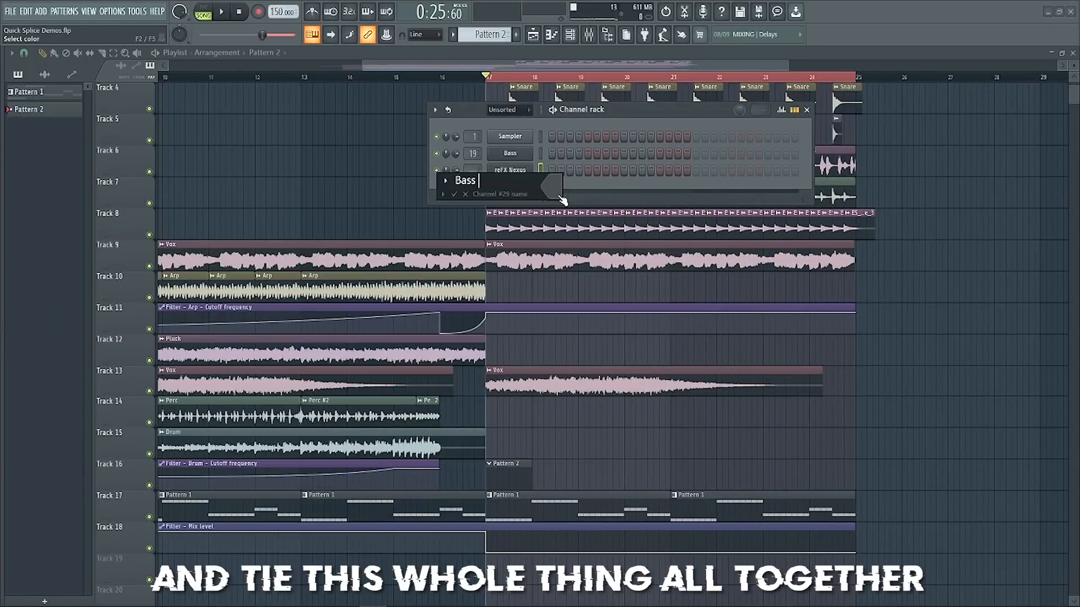
pyautogui.press('F9')
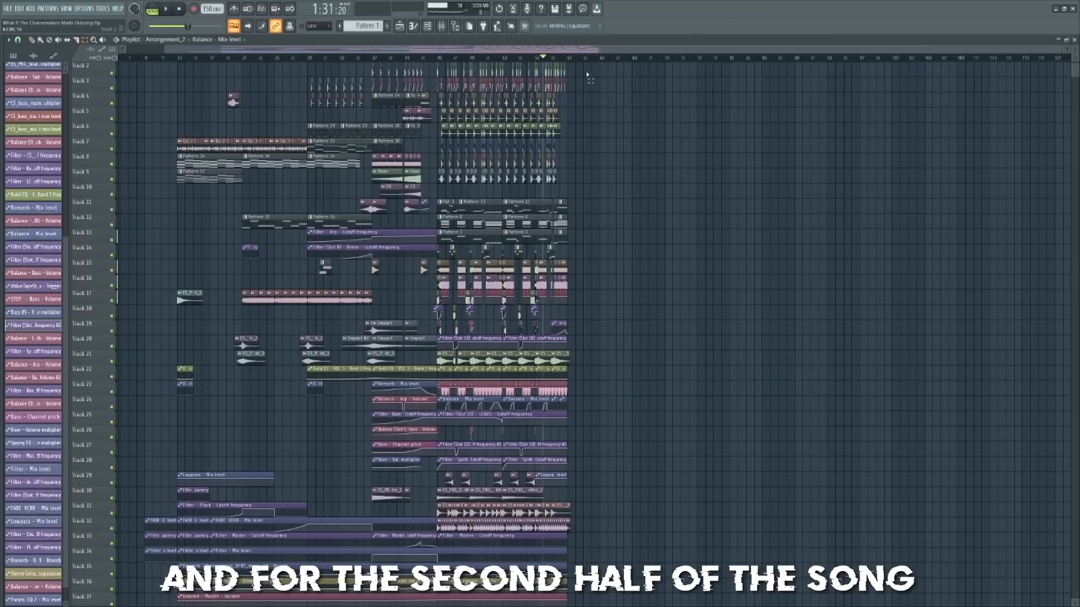
# - Select every clip in the arrangement and place a copy of them directly after the first half of the song
pyautogui.moveTo(588, 78); pyautogui.dragTo(142, 605)
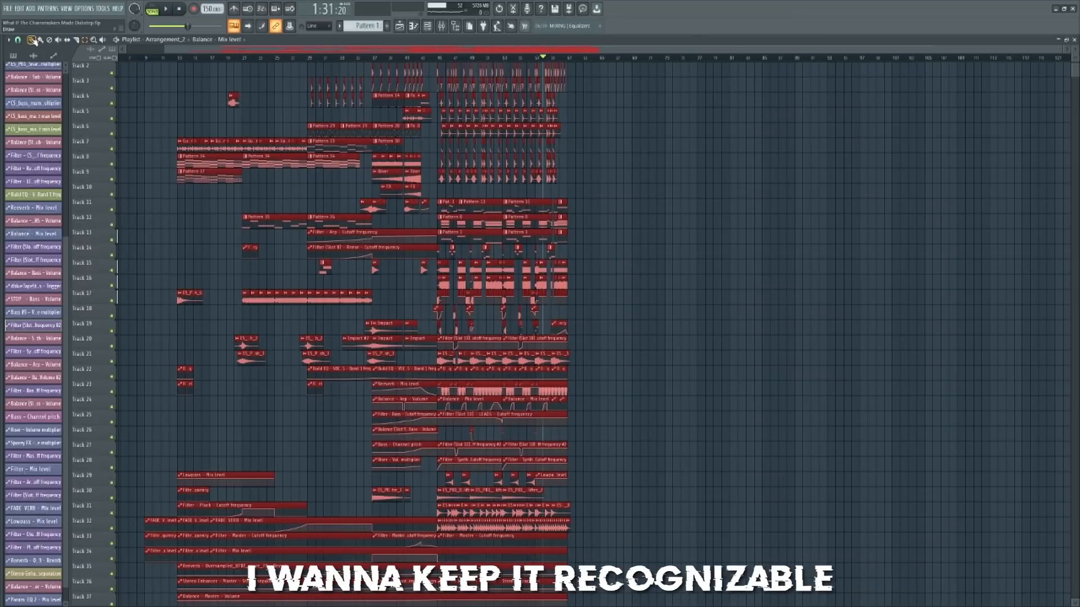
pyautogui.moveTo(223, 547)
pyautogui.mouseDown()
pyautogui.moveTo(200, 550)
pyautogui.moveTo(256, 534)
pyautogui.moveTo(644, 529)
pyautogui.moveTo(612, 531)
pyautogui.mouseUp()
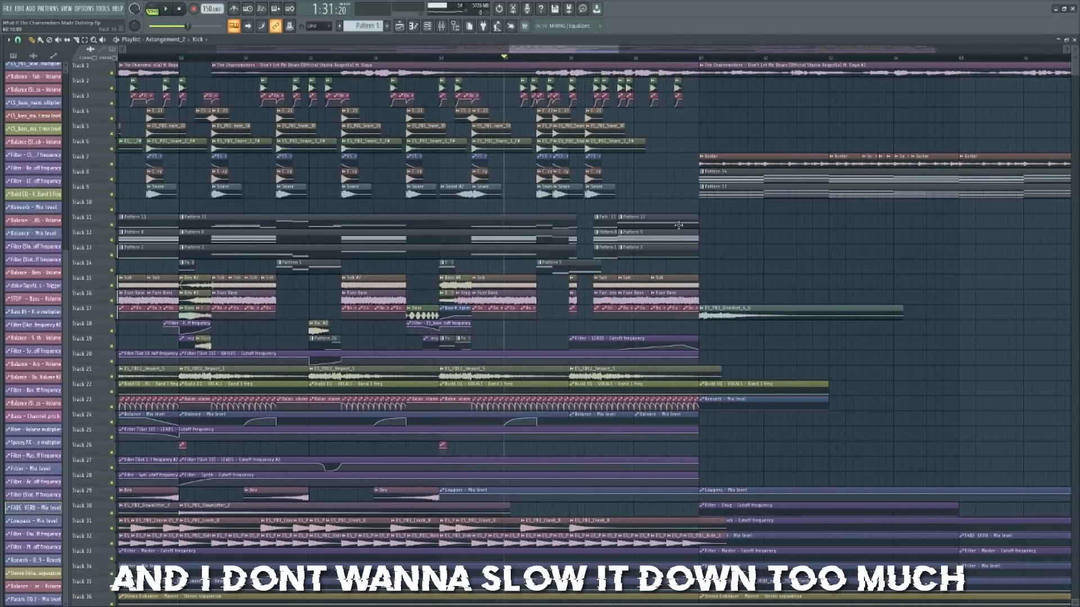
# - Pick up the kick clip on Track 2 and place a copy at the start of the guitar section
pyautogui.moveTo(557, 52); pyautogui.dragTo(583, 70)
pyautogui.click(307, 86)
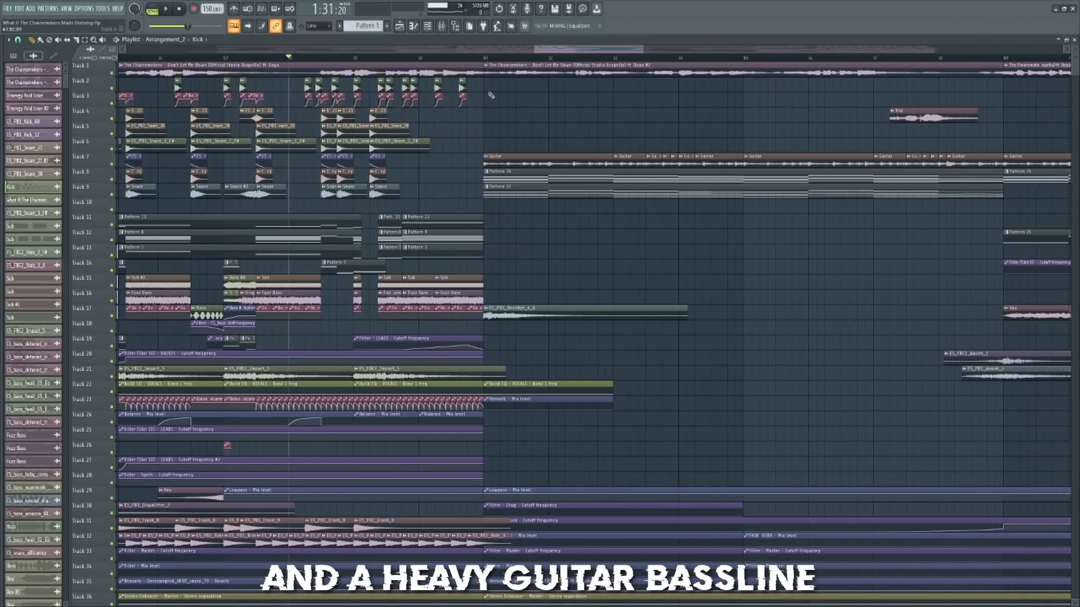
pyautogui.click(486, 87)
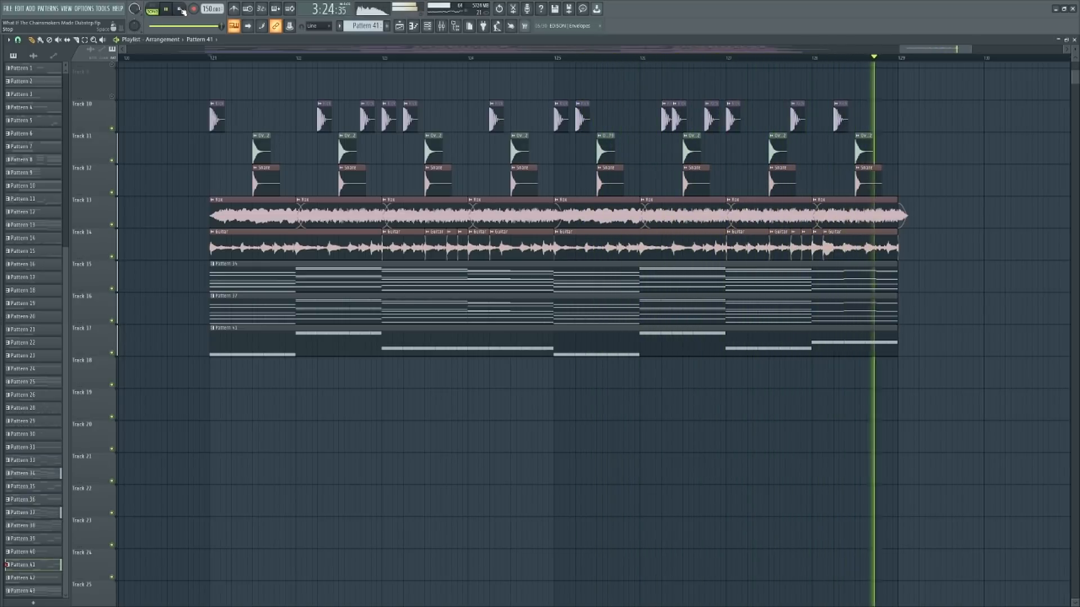
pyautogui.click(180, 9)
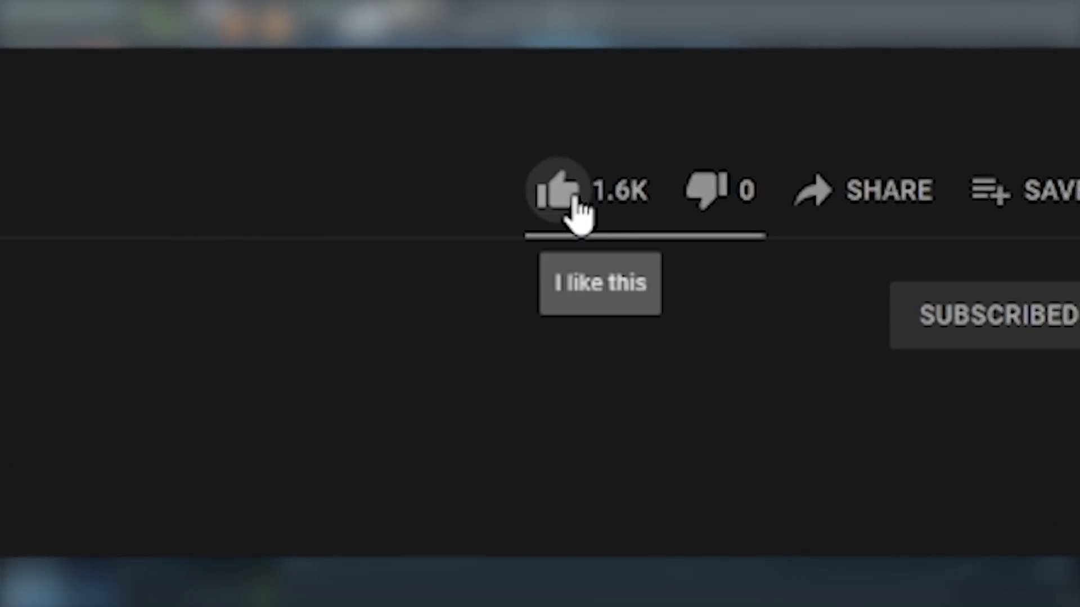
pyautogui.click(571, 198)
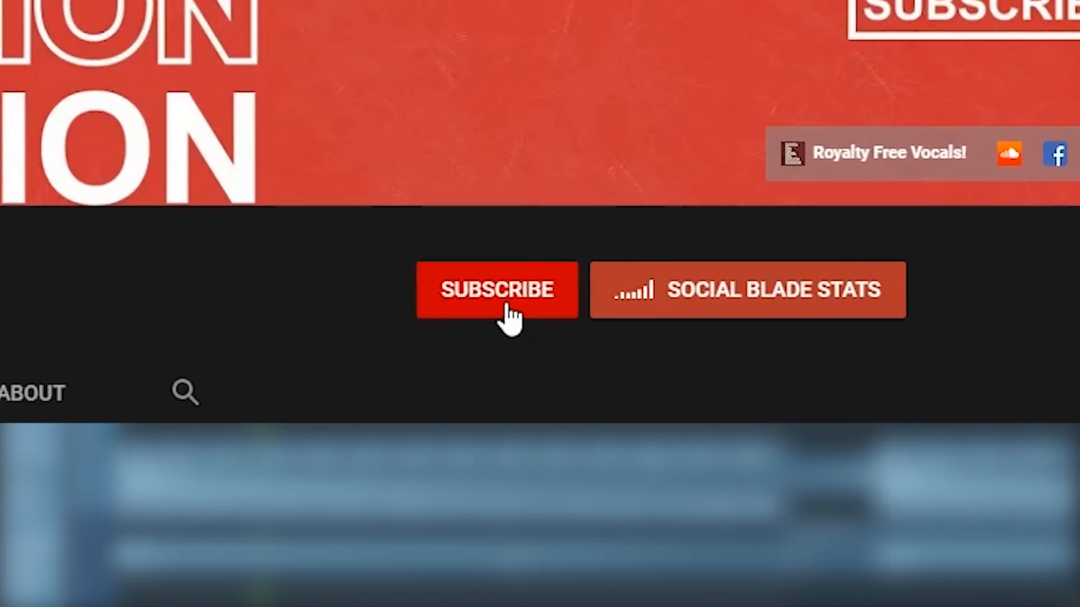
pyautogui.click(811, 367)
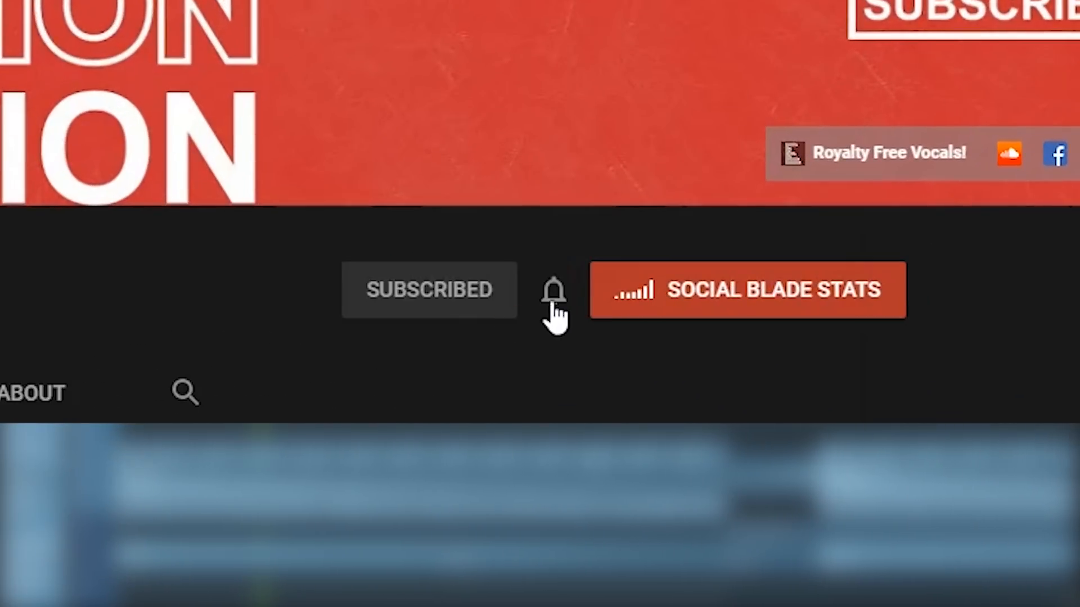
pyautogui.click(833, 366)
pyautogui.click(856, 396)
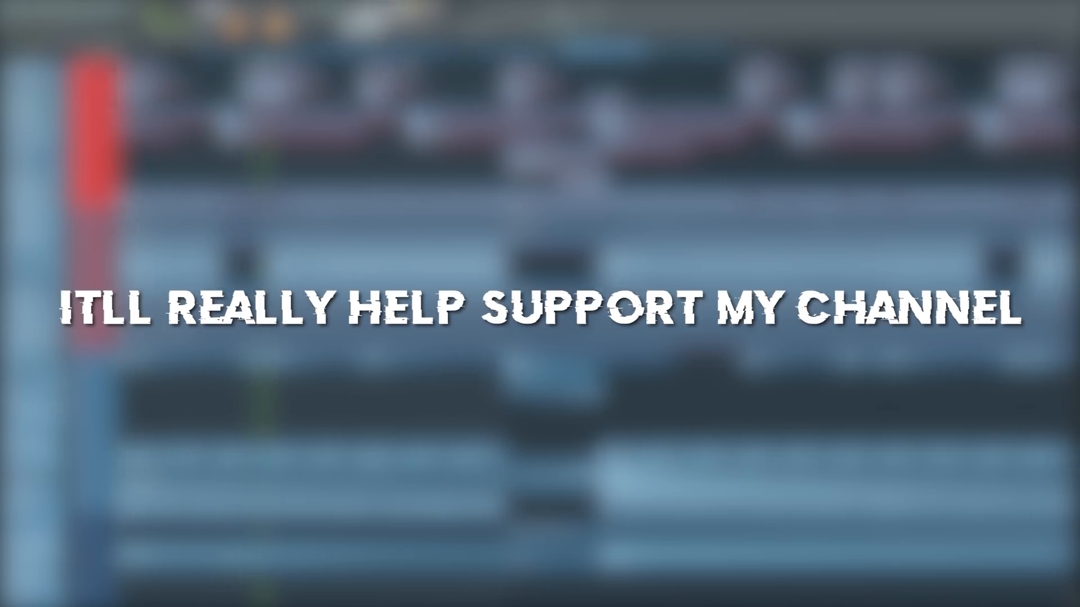